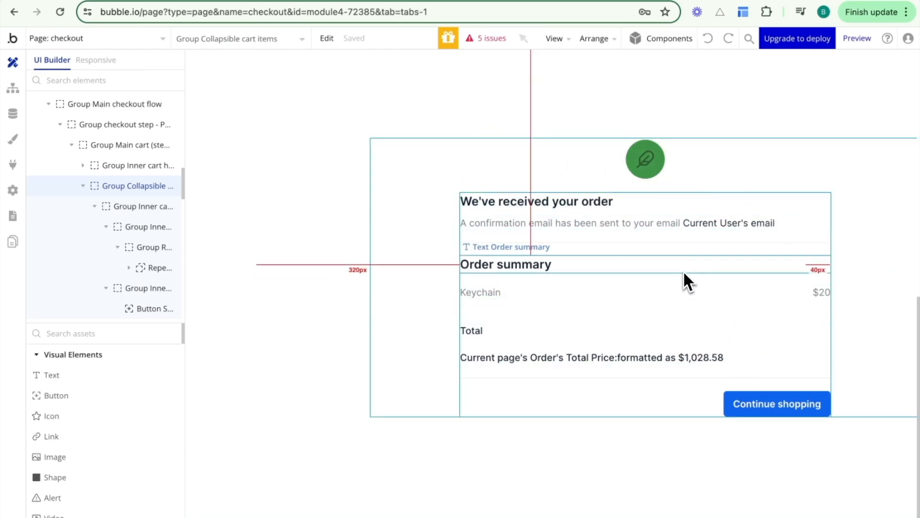
# Step: Reveal the Hidden Variables popup on the checkout page and open the properties of its checkout step variable
pyautogui.scroll(10, 685, 275)
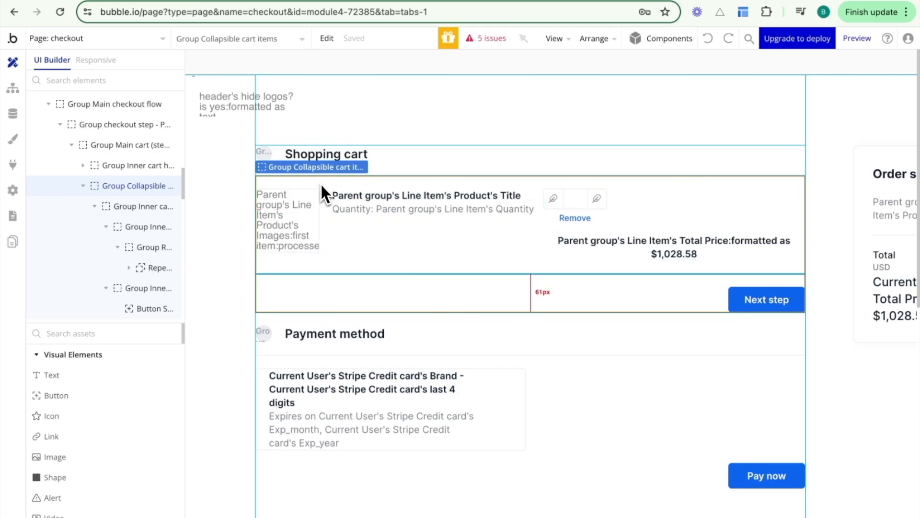
pyautogui.scroll(4, 94, 146)
pyautogui.scroll(5, 95, 153)
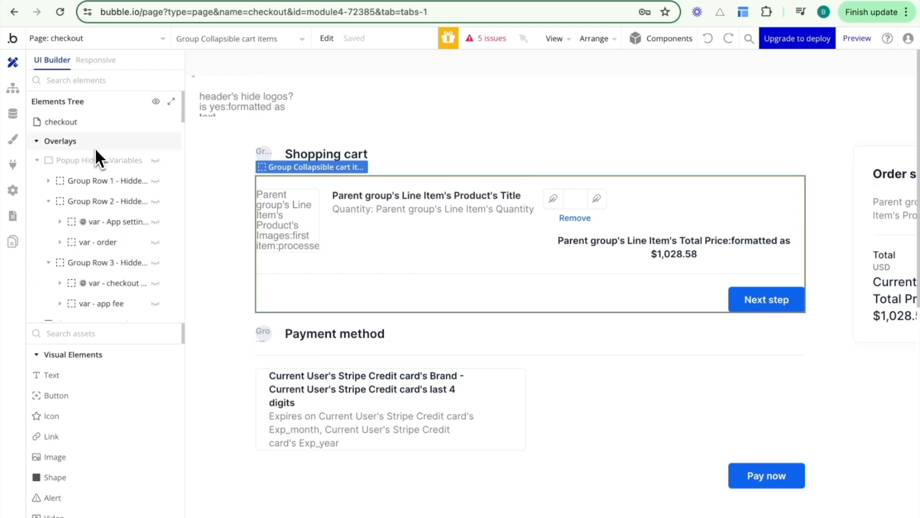
pyautogui.moveTo(120, 161)
pyautogui.click(154, 161)
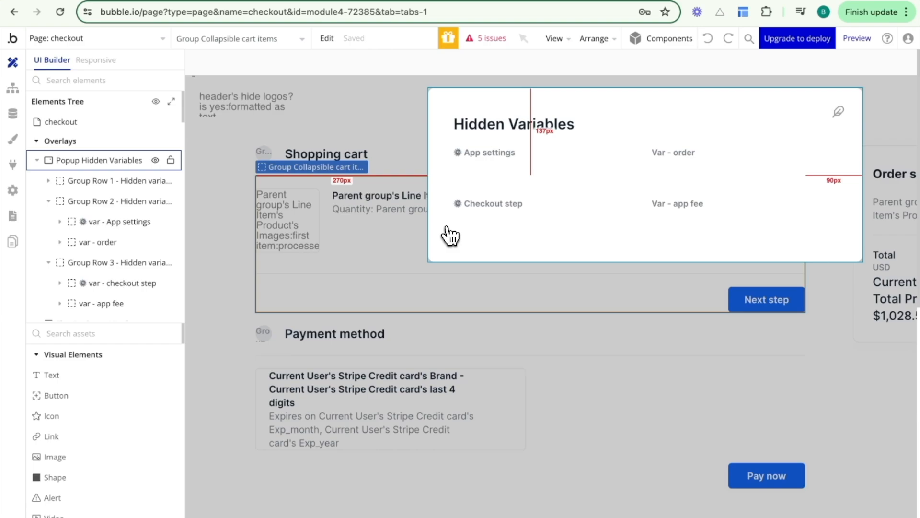
pyautogui.doubleClick(603, 227)
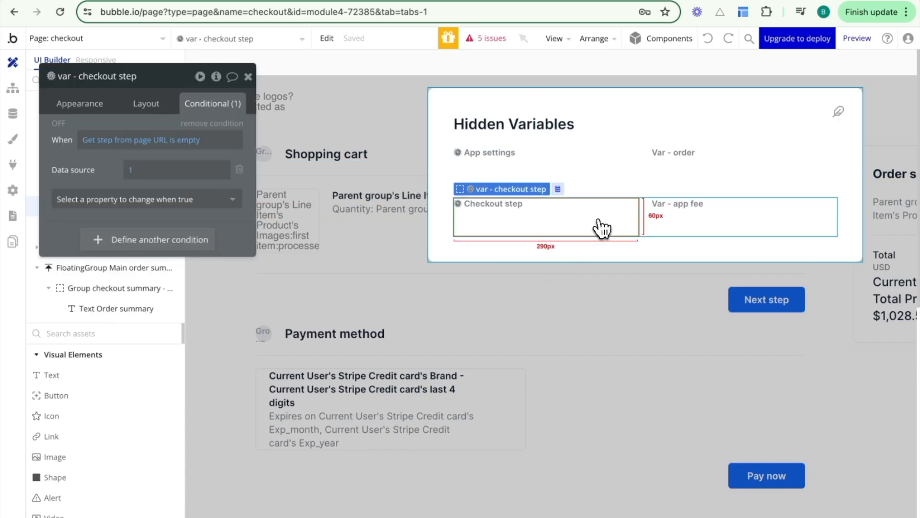
# Step: Examine the checkout step variable's content type, data source and URL parameter settings
pyautogui.click(72, 110)
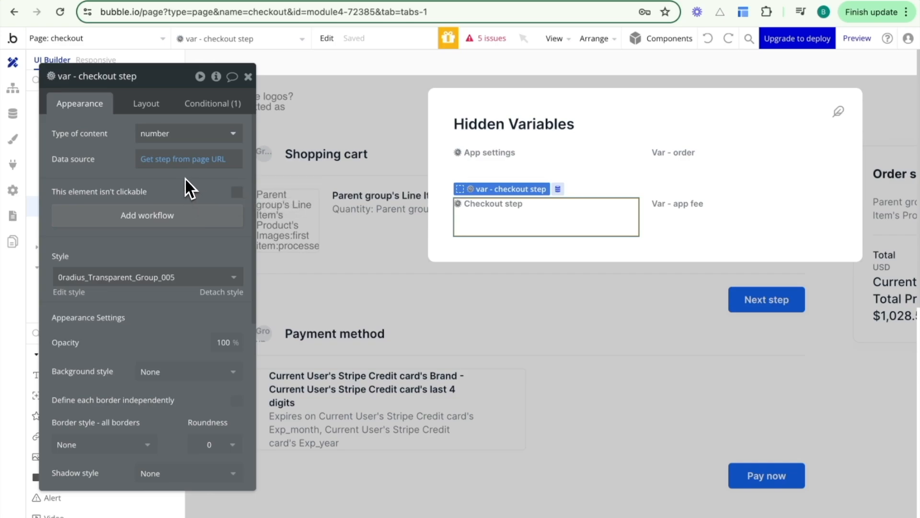
pyautogui.click(177, 166)
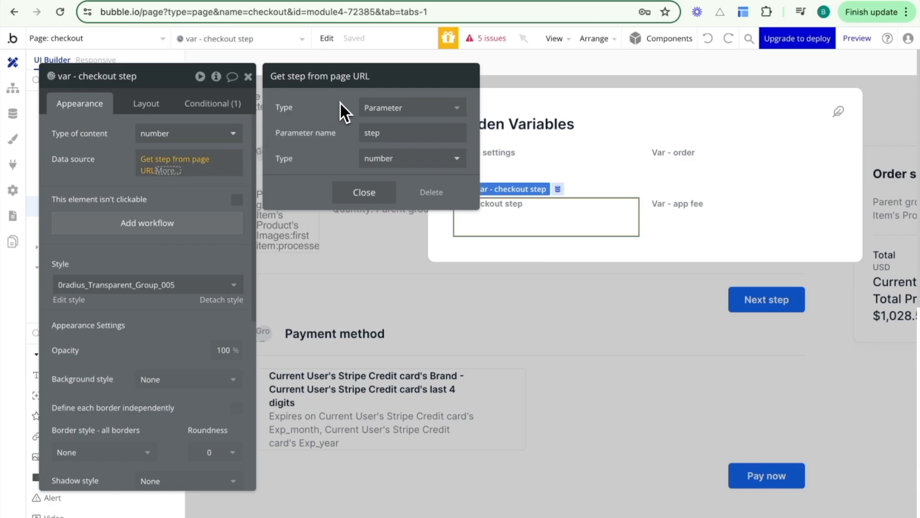
pyautogui.doubleClick(379, 134)
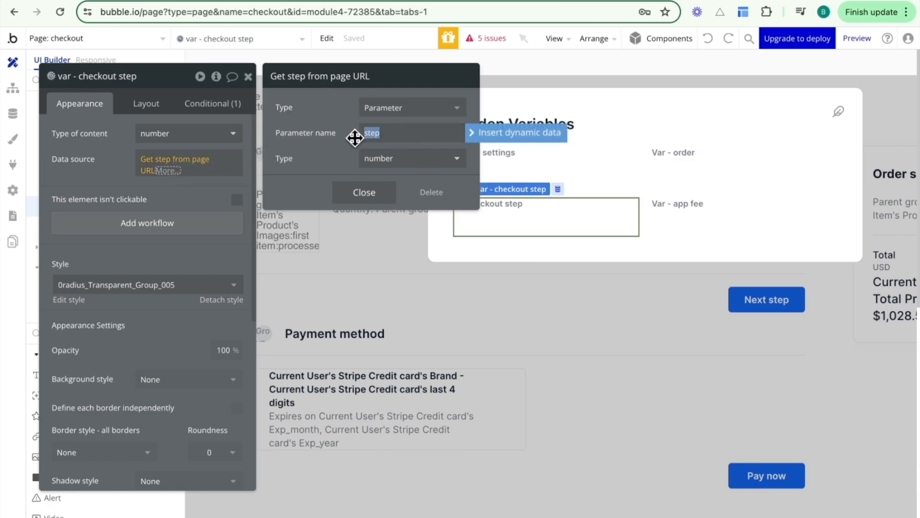
pyautogui.click(343, 123)
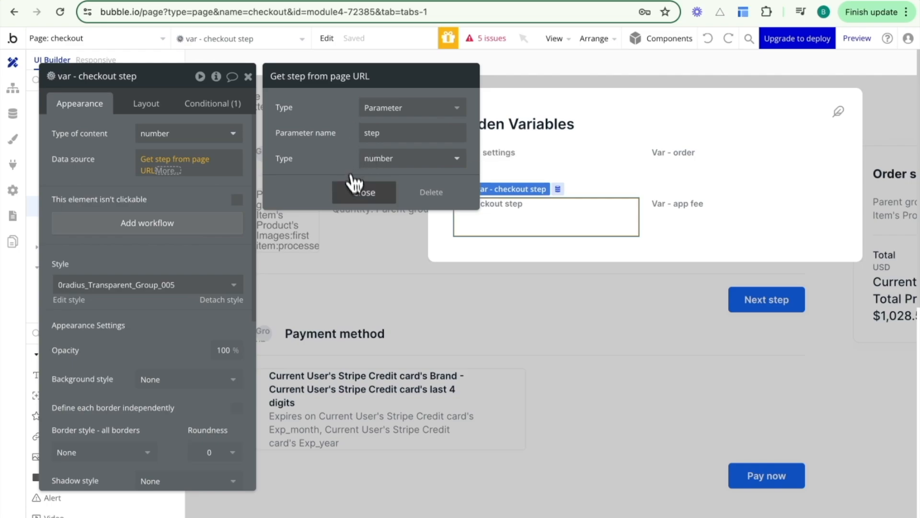
pyautogui.click(359, 192)
pyautogui.click(91, 188)
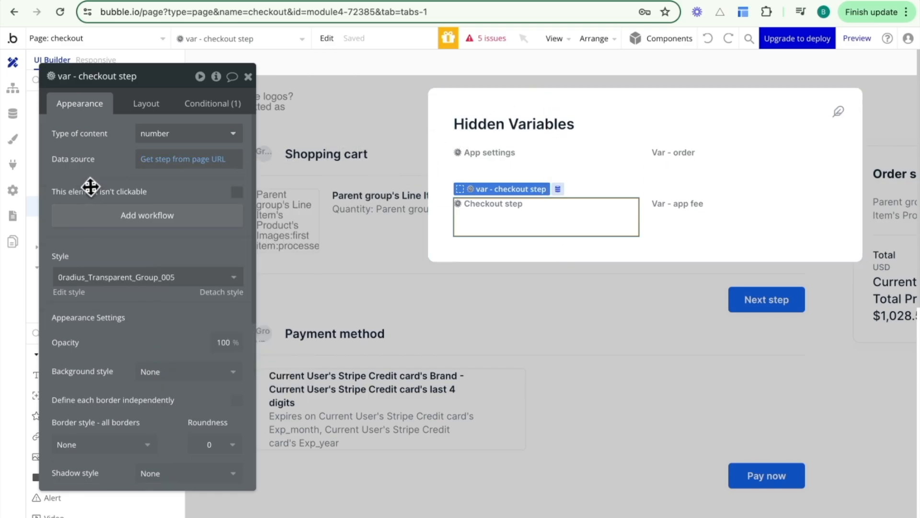
# Step: Switch to the checkout preview, reload it and check the step parameter in the page URL
pyautogui.click(637, 4)
pyautogui.press('super+r')
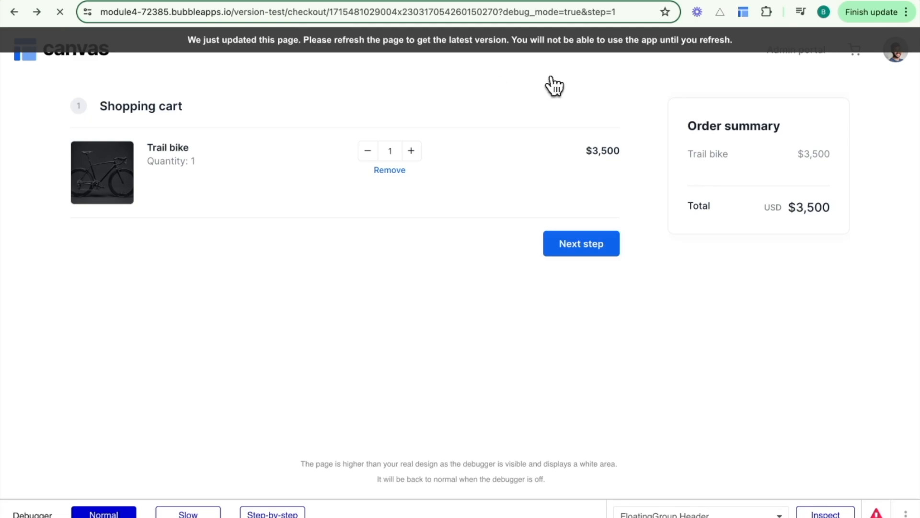
pyautogui.moveTo(588, 12); pyautogui.dragTo(635, 11)
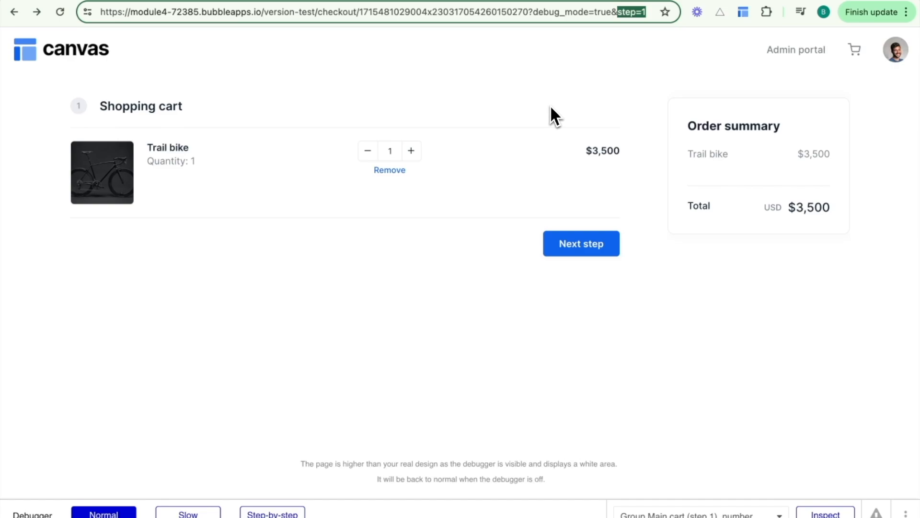
pyautogui.click(647, 16)
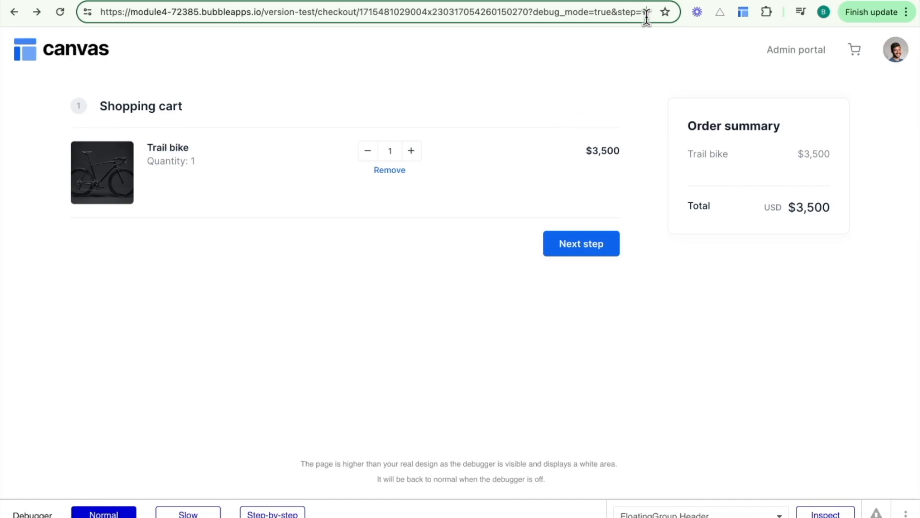
pyautogui.moveTo(647, 14); pyautogui.dragTo(641, 15)
pyautogui.click(631, 84)
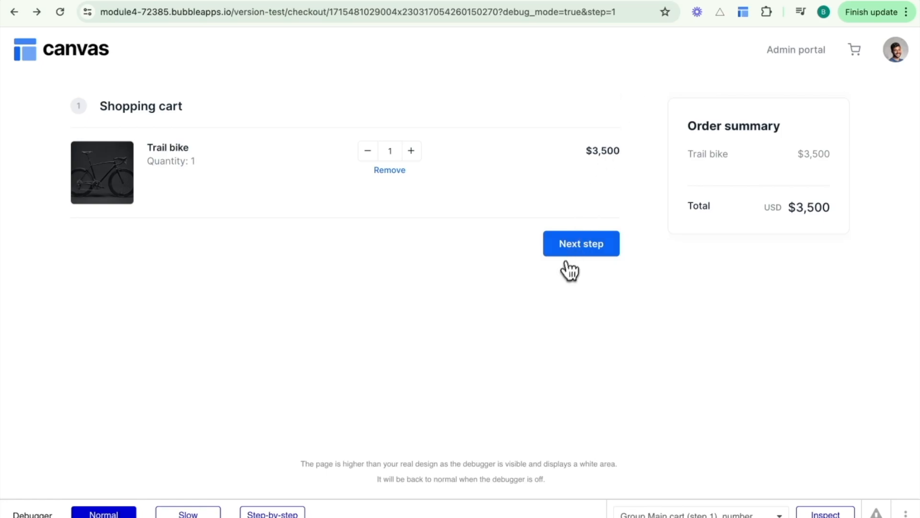
# Step: Advance the previewed checkout through payment to the order confirmation, checking the URL's step parameter at each stage
pyautogui.click(574, 251)
pyautogui.moveTo(589, 13); pyautogui.dragTo(642, 15)
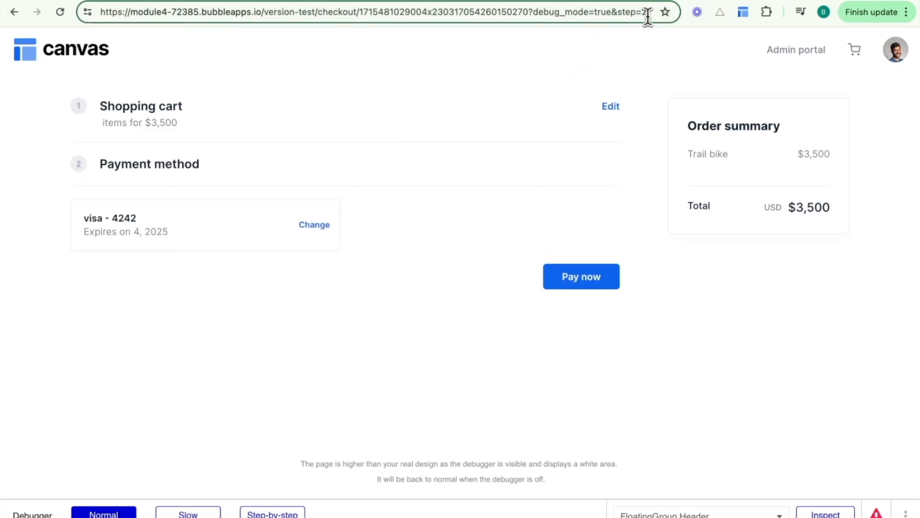
pyautogui.click(567, 62)
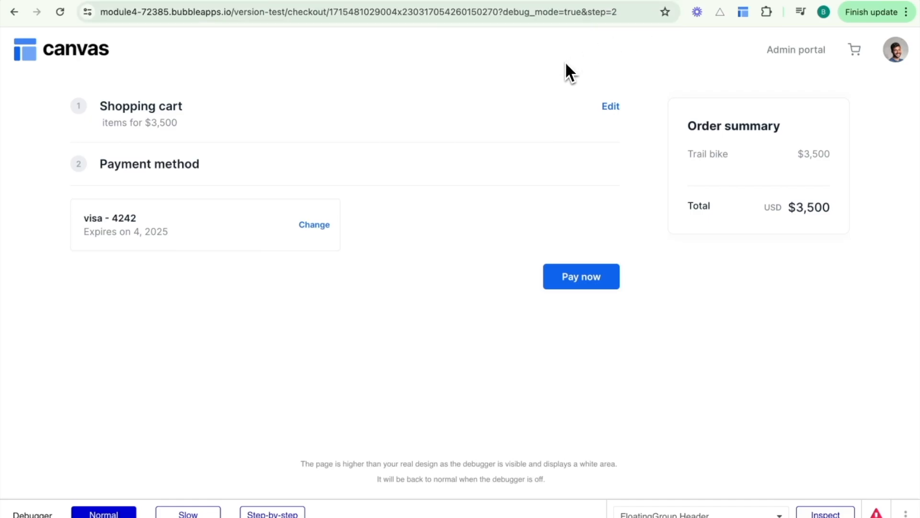
pyautogui.click(579, 290)
pyautogui.moveTo(624, 14); pyautogui.dragTo(615, 14)
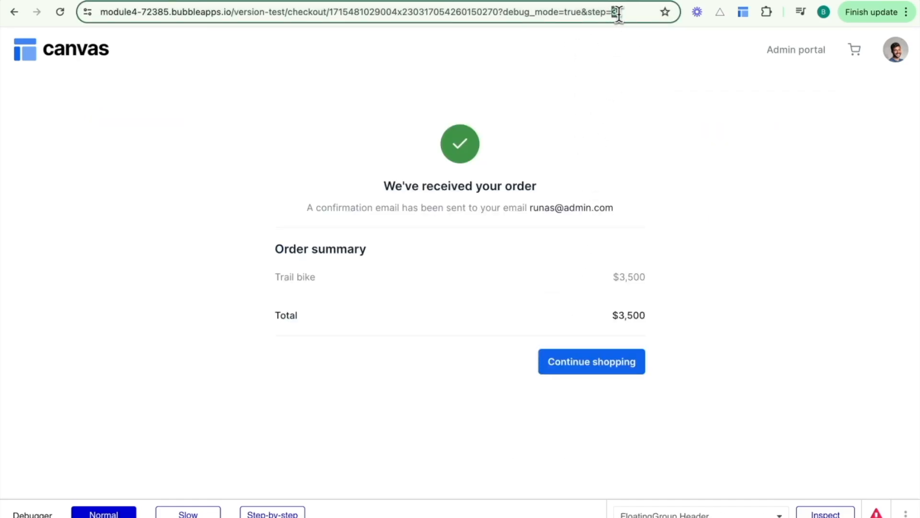
pyautogui.click(670, 147)
pyautogui.click(622, 48)
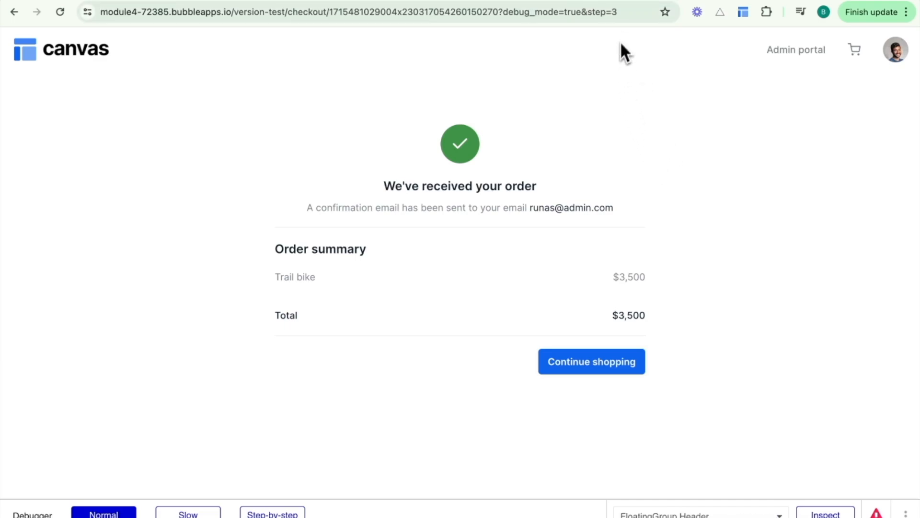
pyautogui.click(598, 126)
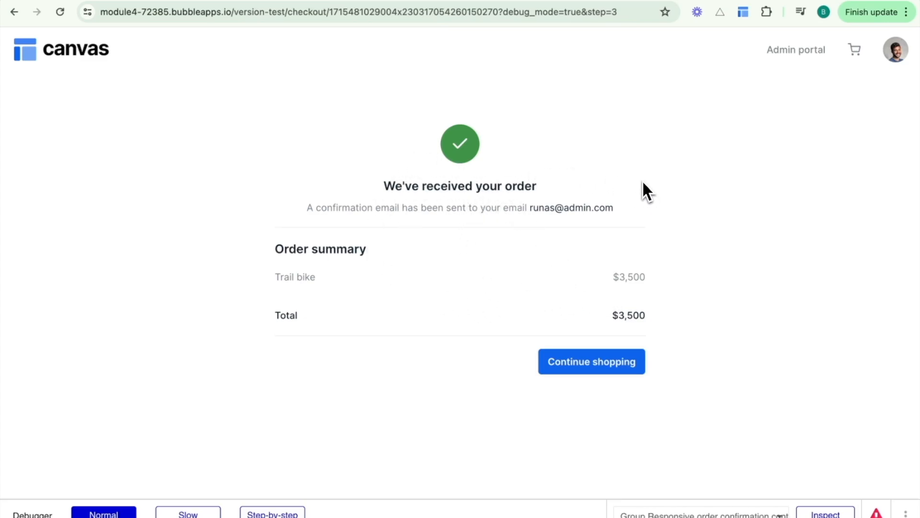
# Step: Switch back to the Bubble editor and examine the visibility condition of the collapsible cart items group
pyautogui.click(580, 1)
pyautogui.click(409, 287)
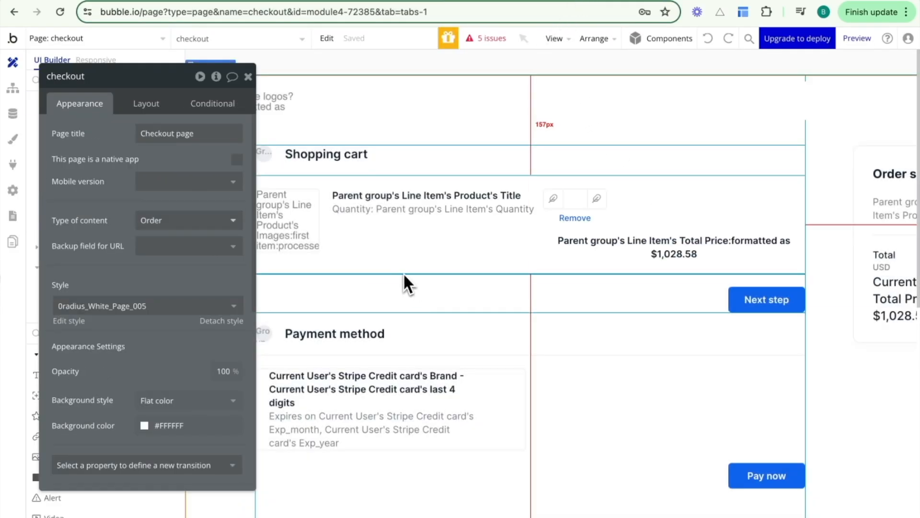
pyautogui.moveTo(135, 164); pyautogui.dragTo(341, 135)
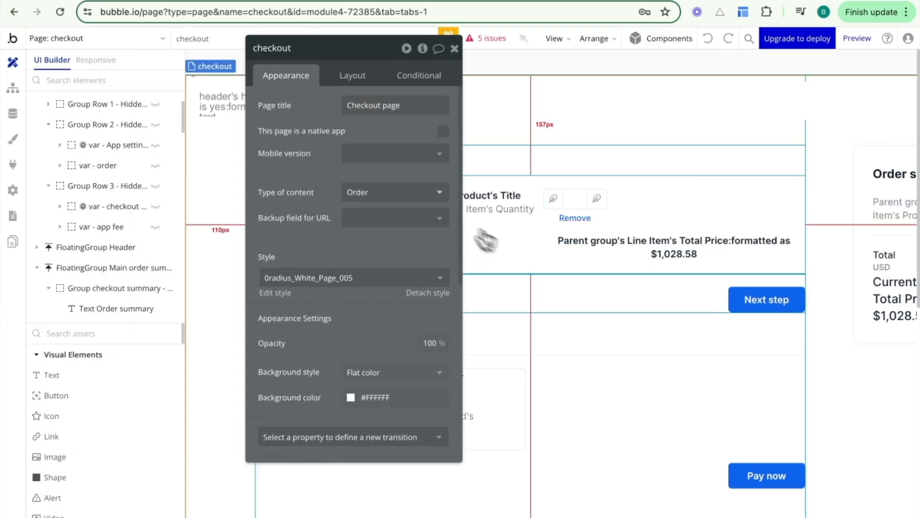
pyautogui.click(556, 289)
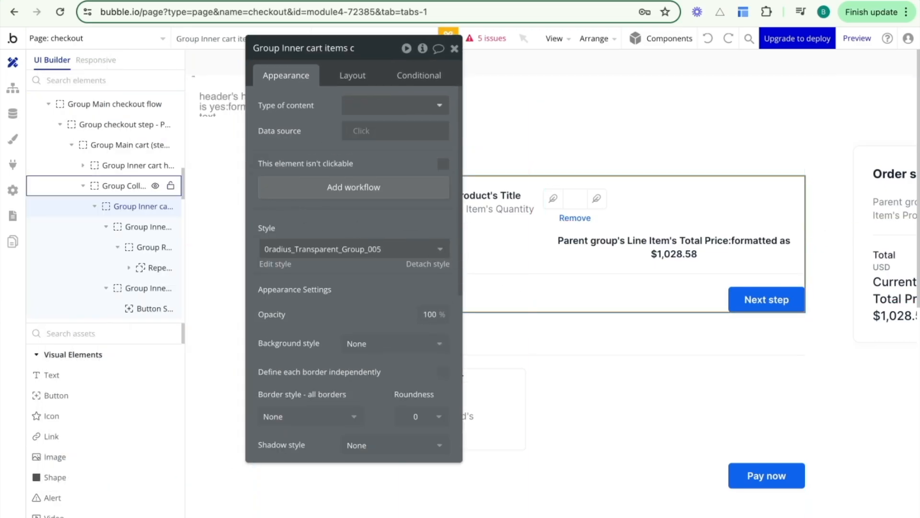
pyautogui.click(139, 187)
pyautogui.click(418, 77)
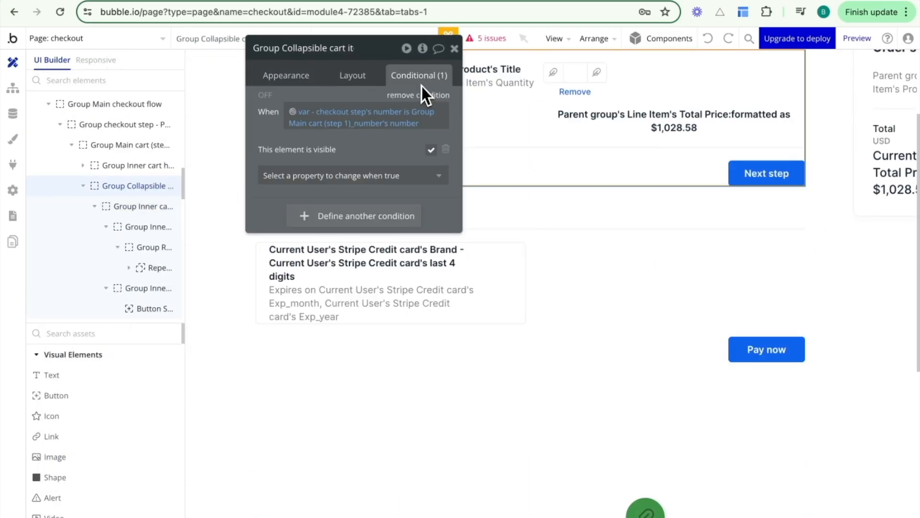
pyautogui.click(350, 110)
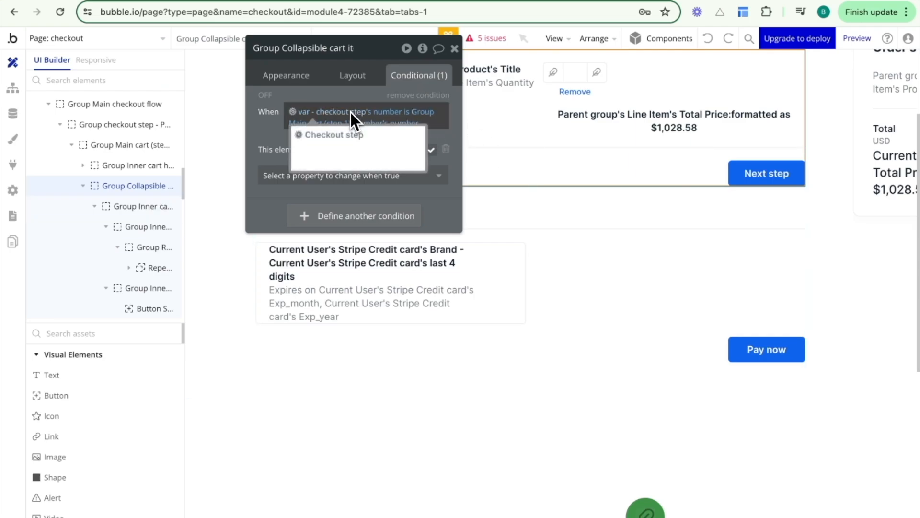
pyautogui.click(324, 95)
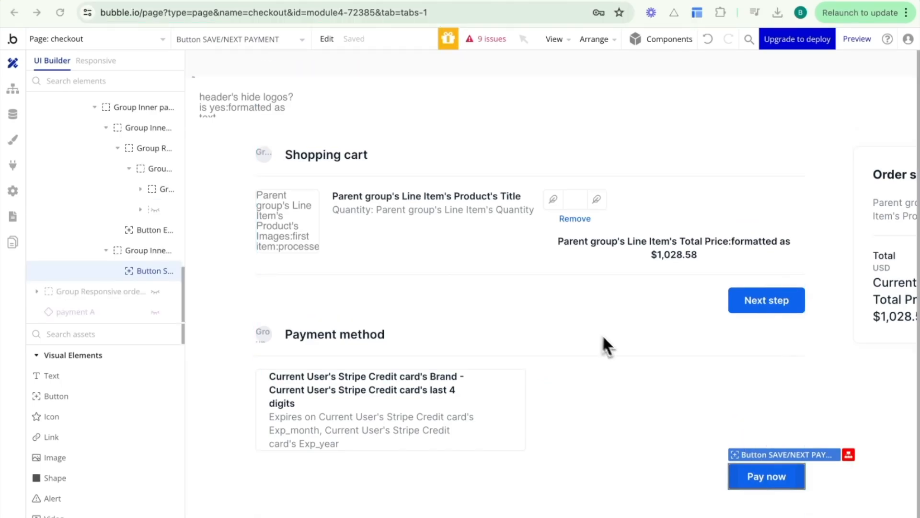
# Step: Open the Pay now button's workflow and review the settings of its Charge the current user action
pyautogui.doubleClick(744, 476)
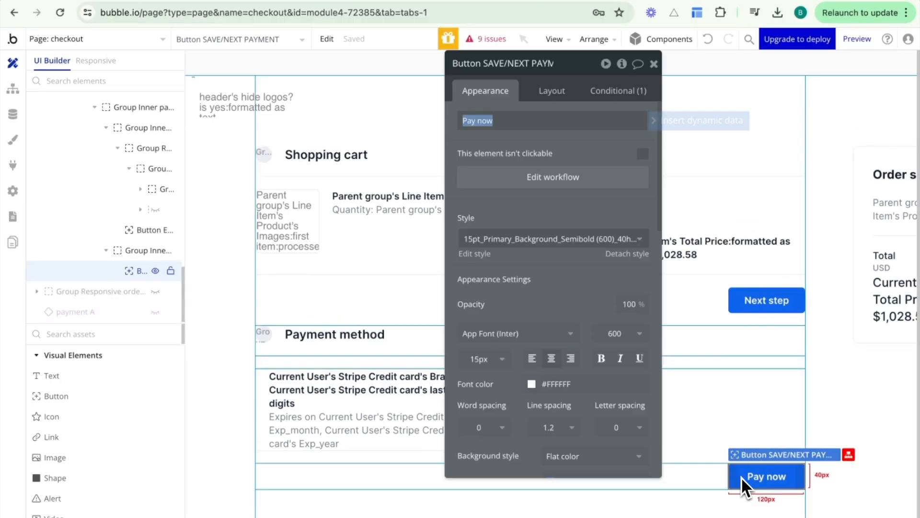
pyautogui.click(526, 178)
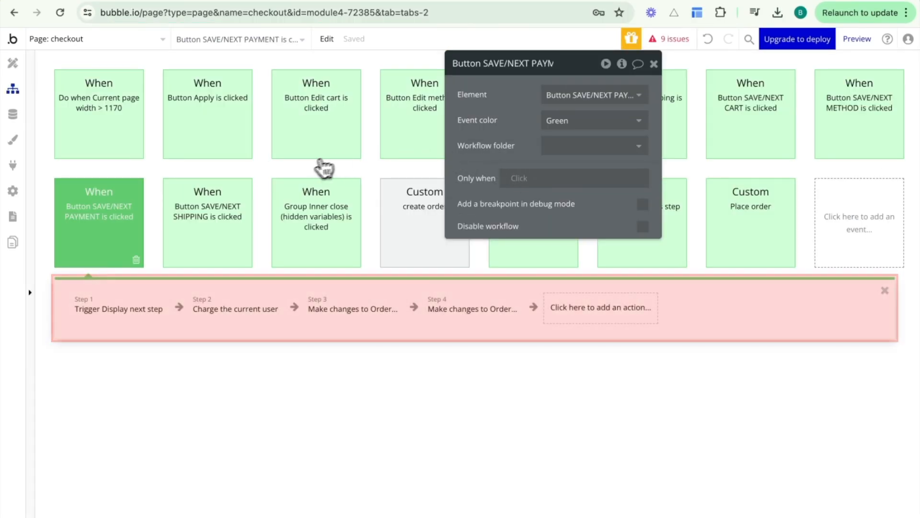
pyautogui.click(238, 316)
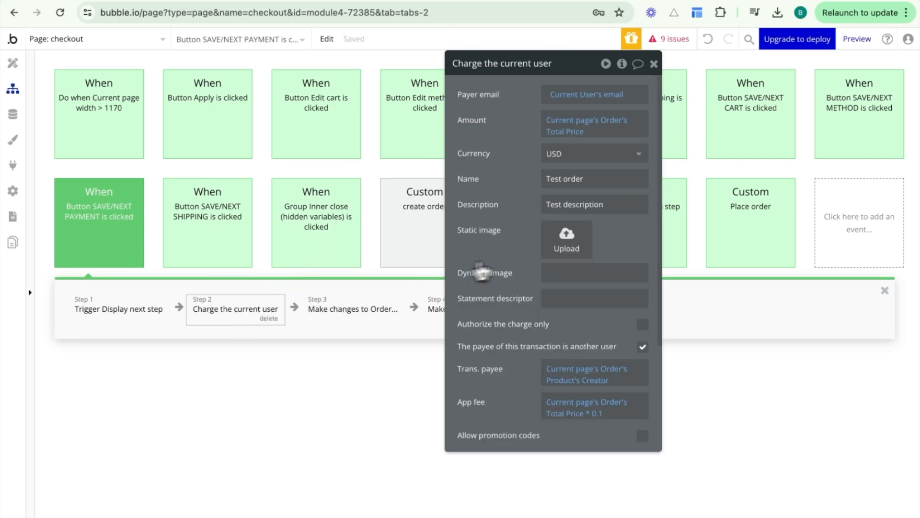
pyautogui.scroll(-3, 524, 264)
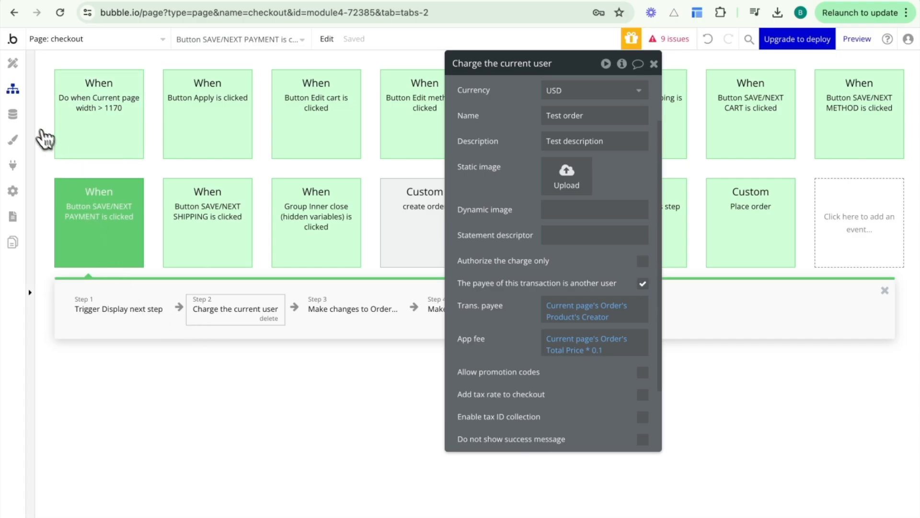
# Step: Inspect the App Fee field of the App Variables data type and its stored value in the app data
pyautogui.click(13, 114)
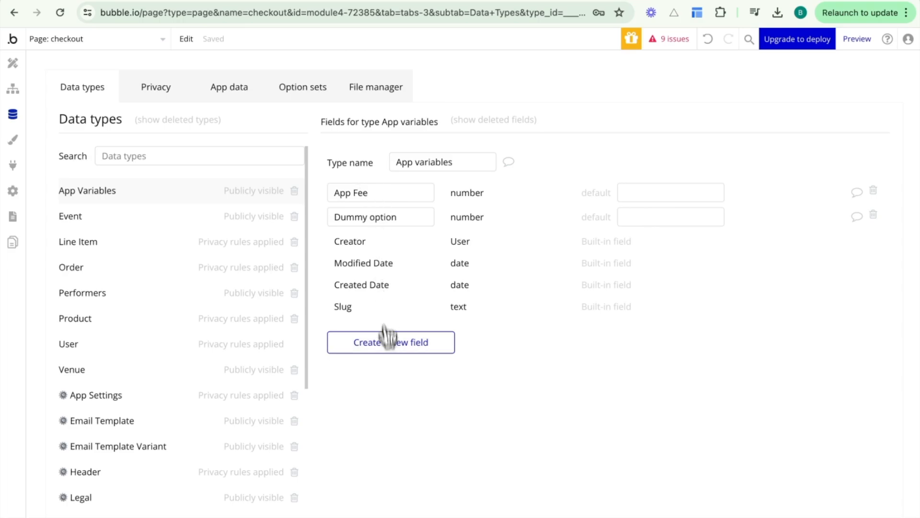
pyautogui.click(384, 189)
pyautogui.moveTo(385, 189); pyautogui.dragTo(315, 186)
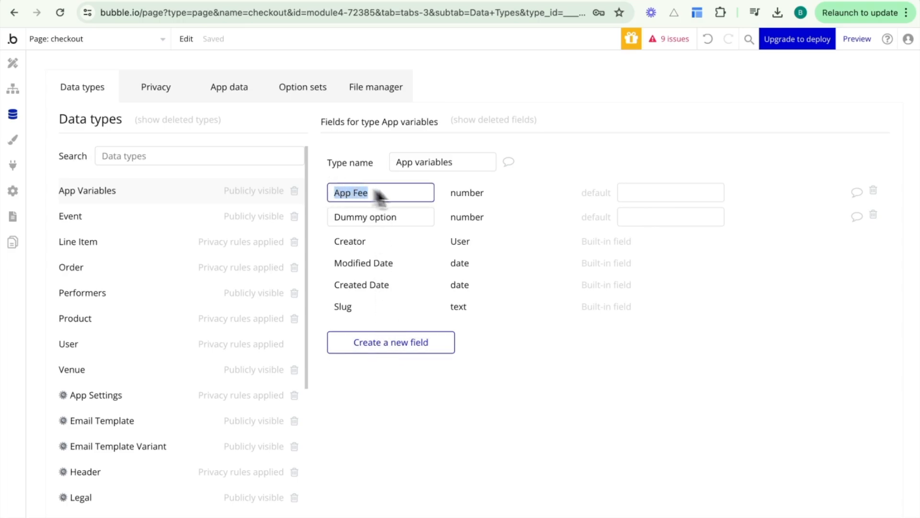
pyautogui.click(450, 197)
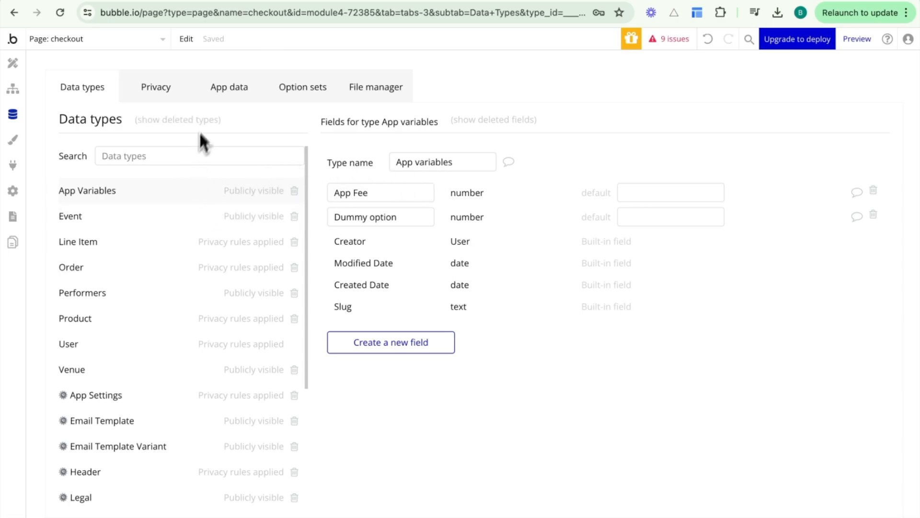
pyautogui.click(217, 98)
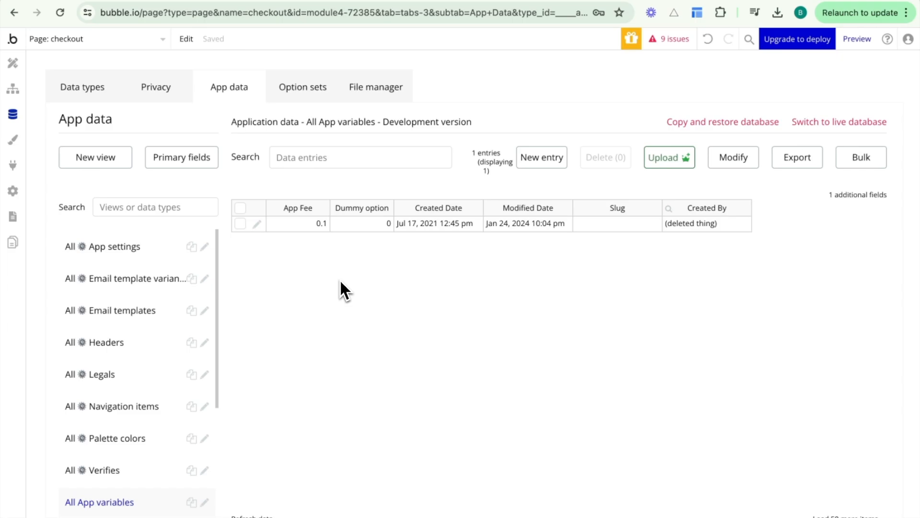
pyautogui.click(310, 227)
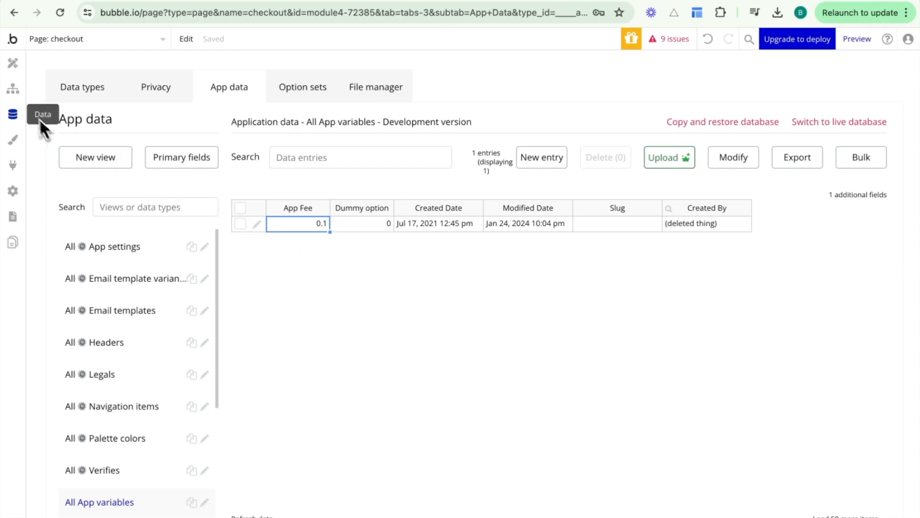
# Step: Return to the payment workflow and replace the 0.1 multiplier in the charge action's App fee with a search for App variables
pyautogui.click(21, 100)
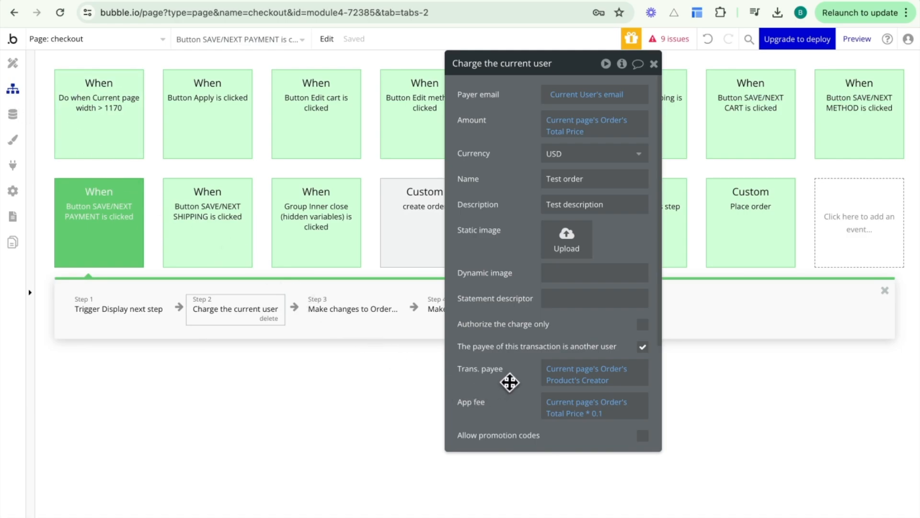
pyautogui.moveTo(511, 381); pyautogui.dragTo(382, 346)
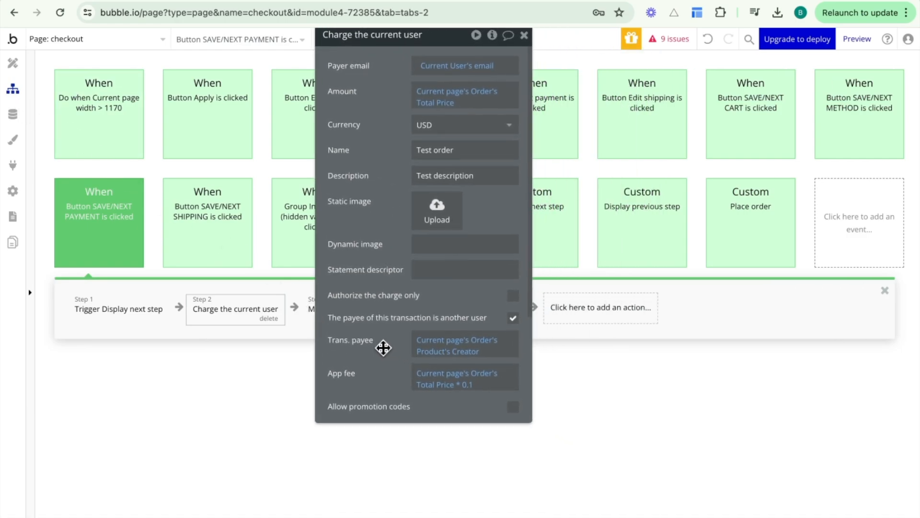
pyautogui.click(471, 389)
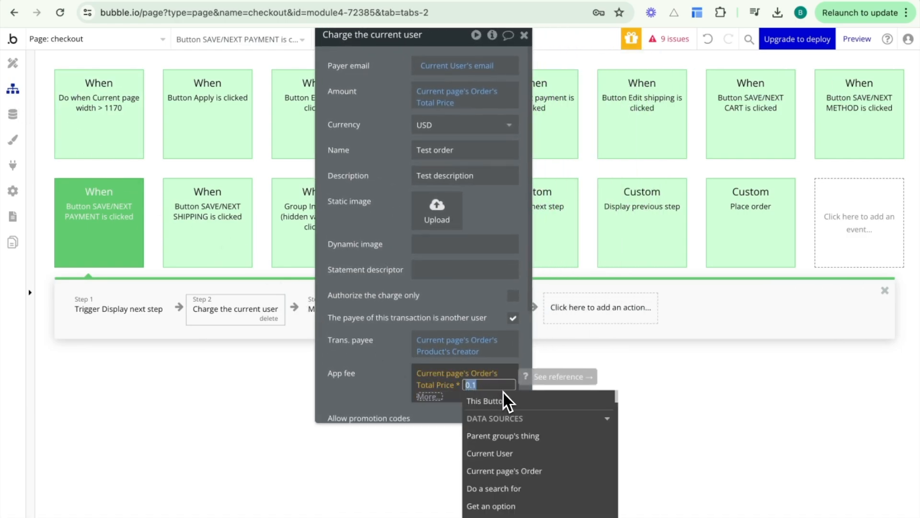
pyautogui.write('do')
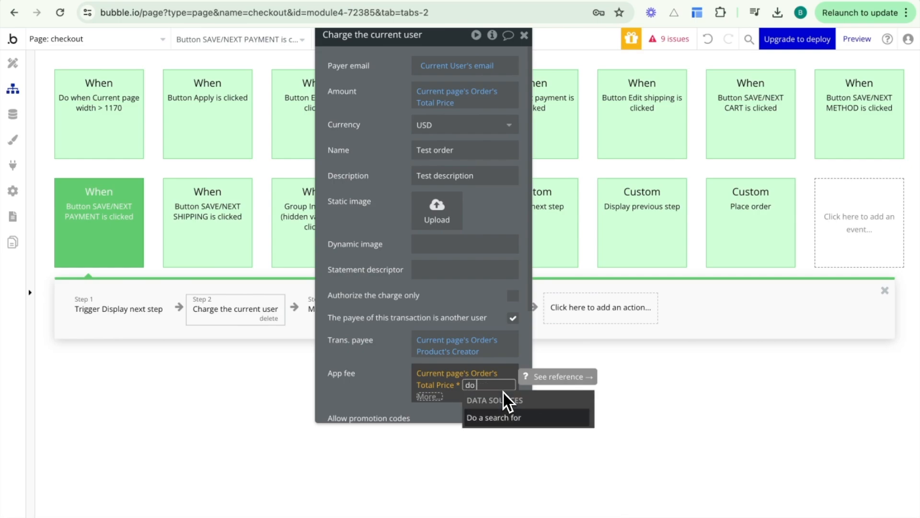
pyautogui.click(498, 417)
pyautogui.click(273, 62)
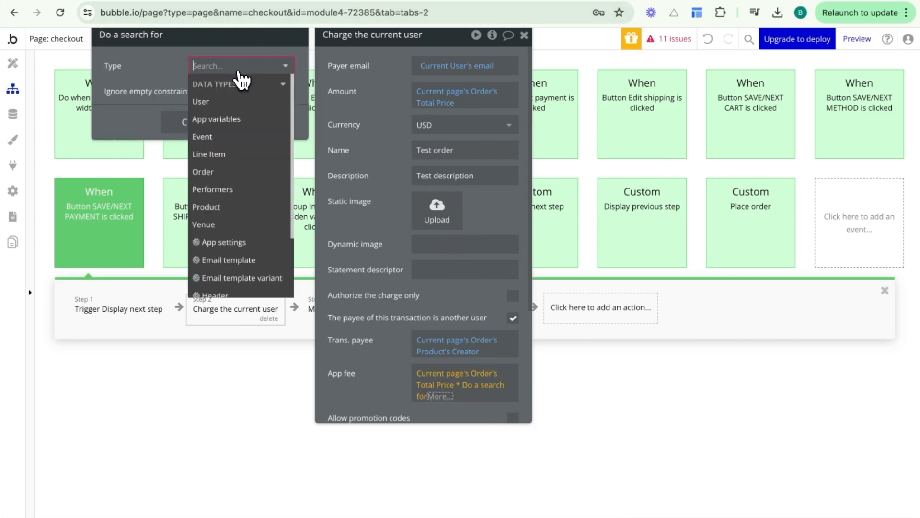
pyautogui.click(240, 117)
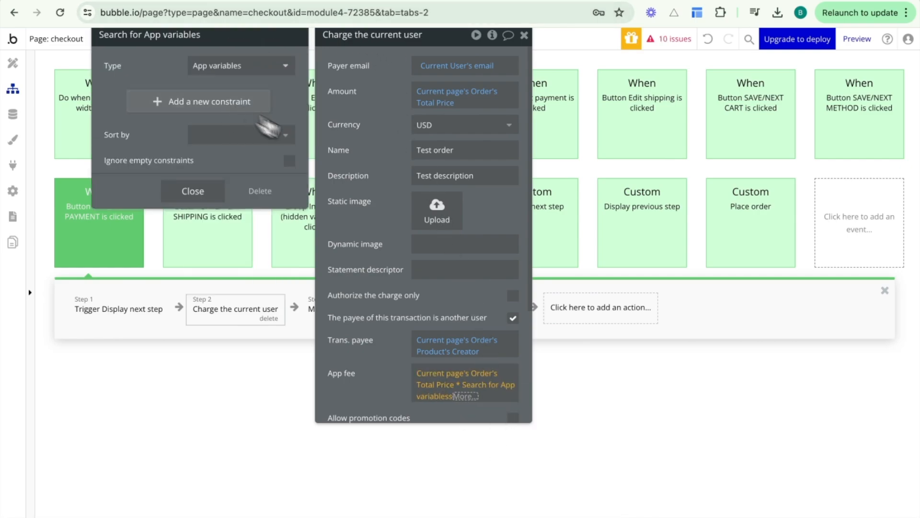
# Step: Extend the App variables search in the App fee expression with :first item's App Fee and finish editing
pyautogui.click(461, 396)
pyautogui.click(475, 429)
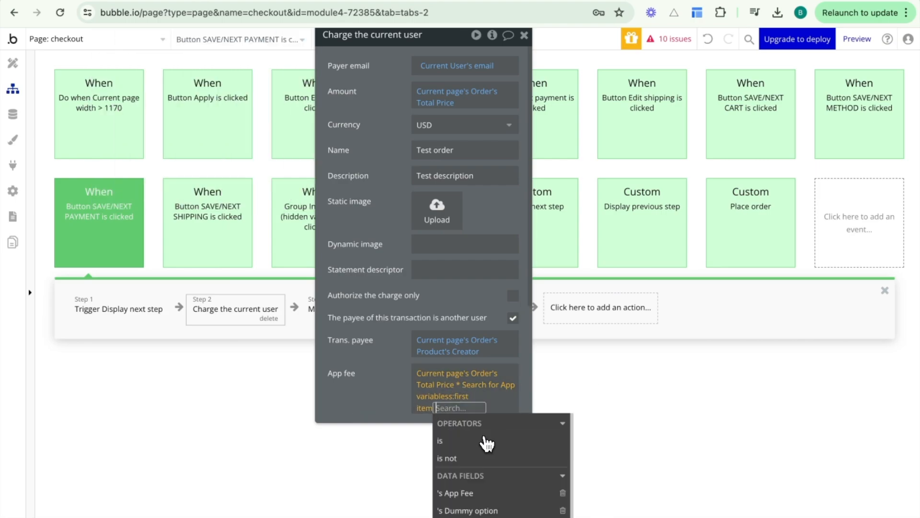
pyautogui.click(460, 493)
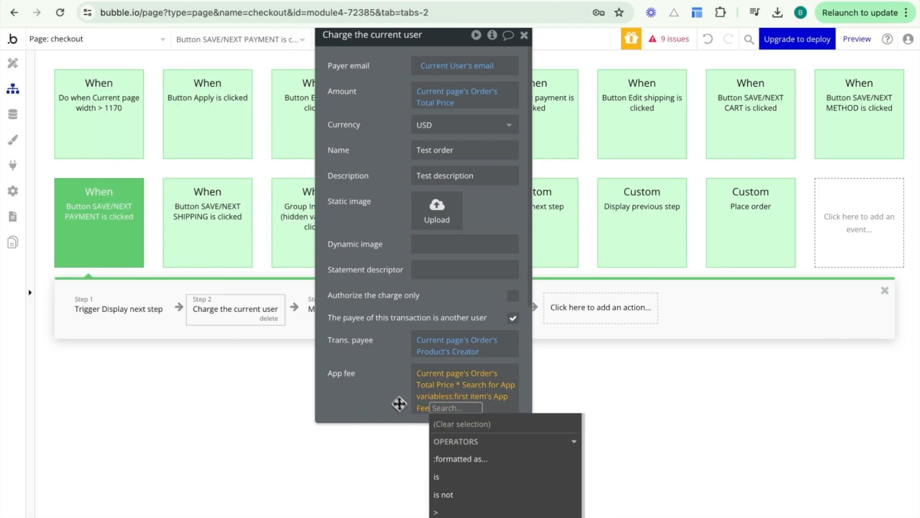
pyautogui.click(391, 395)
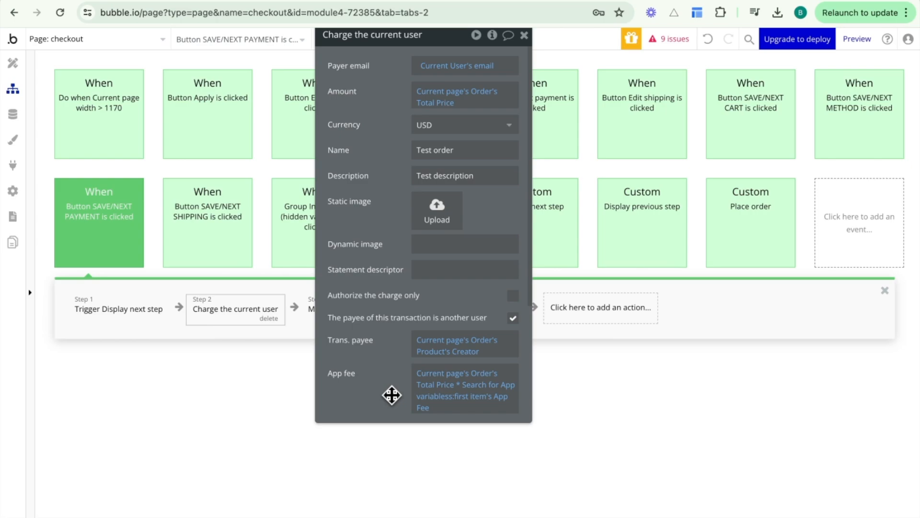